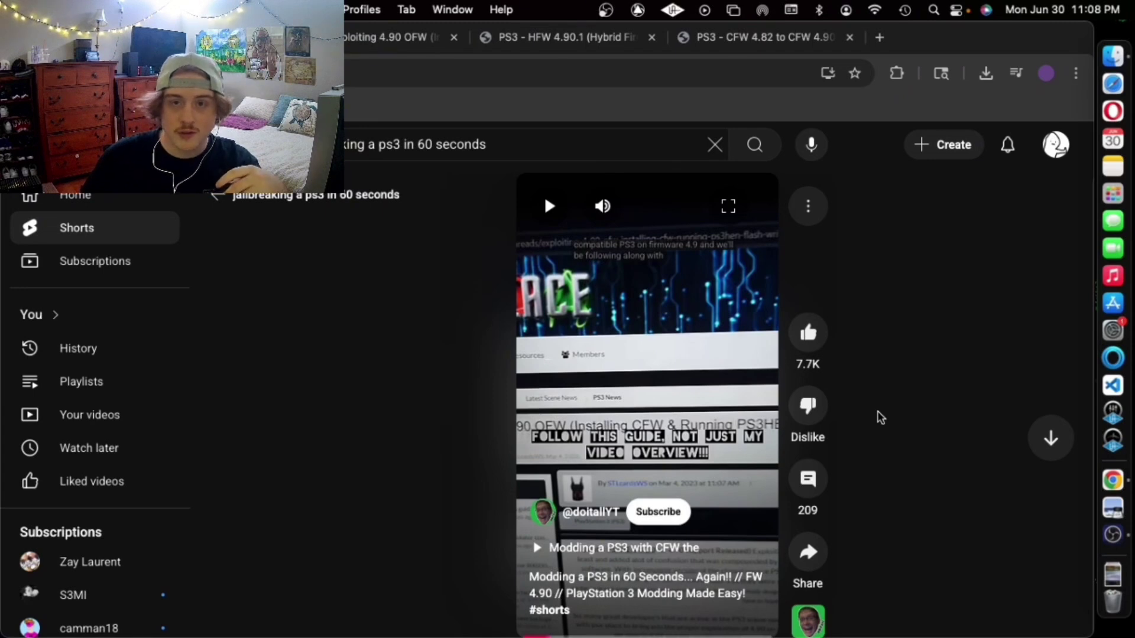
# Copy the guide link from the Short's description and load that psx-place thread.
pyautogui.click(645, 585)
pyautogui.moveTo(792, 583); pyautogui.dragTo(618, 553)
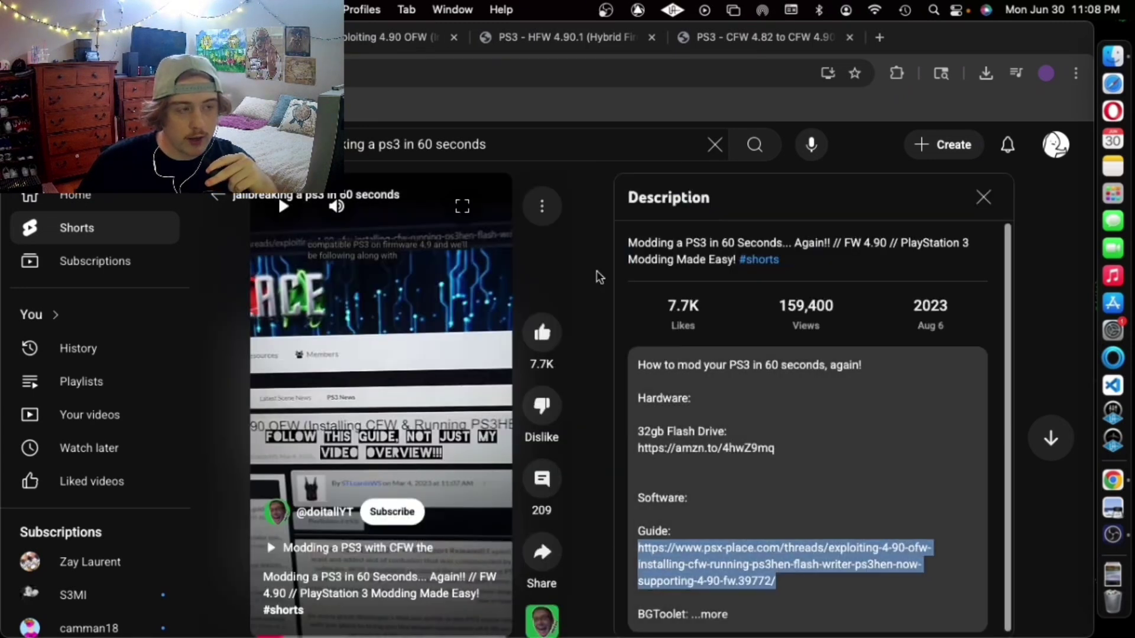
pyautogui.press('super+c')
pyautogui.press('super+l')
pyautogui.press('super+v')
pyautogui.press('Return')
# Look over the guide and the CFW 4.82 to 4.90 forum thread.
pyautogui.scroll(-3, 424, 368)
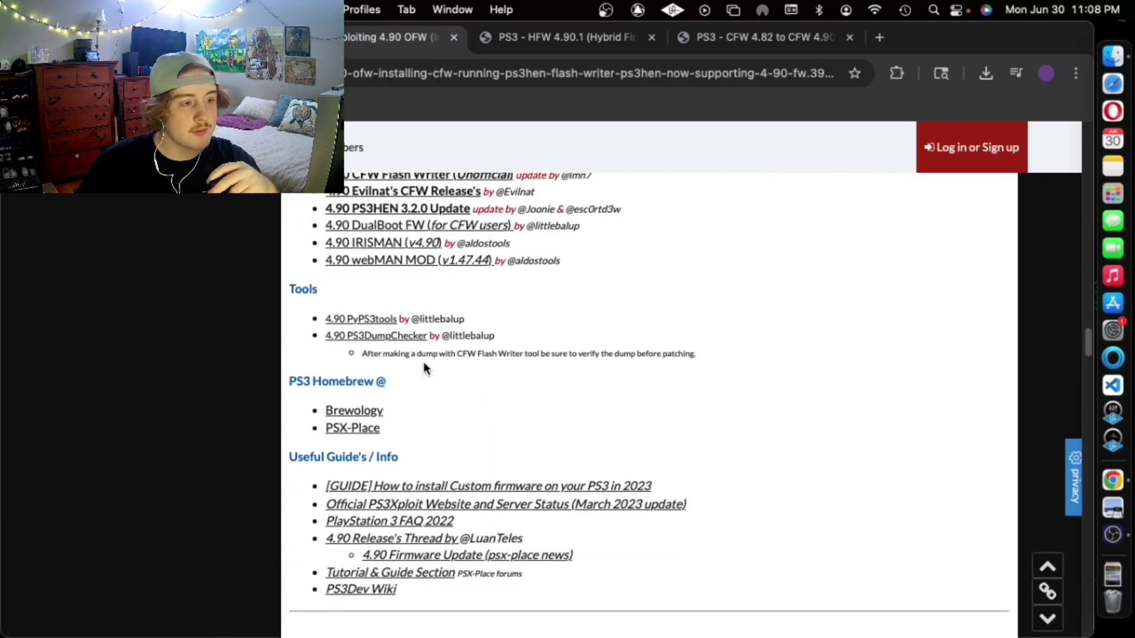
pyautogui.scroll(1, 473, 266)
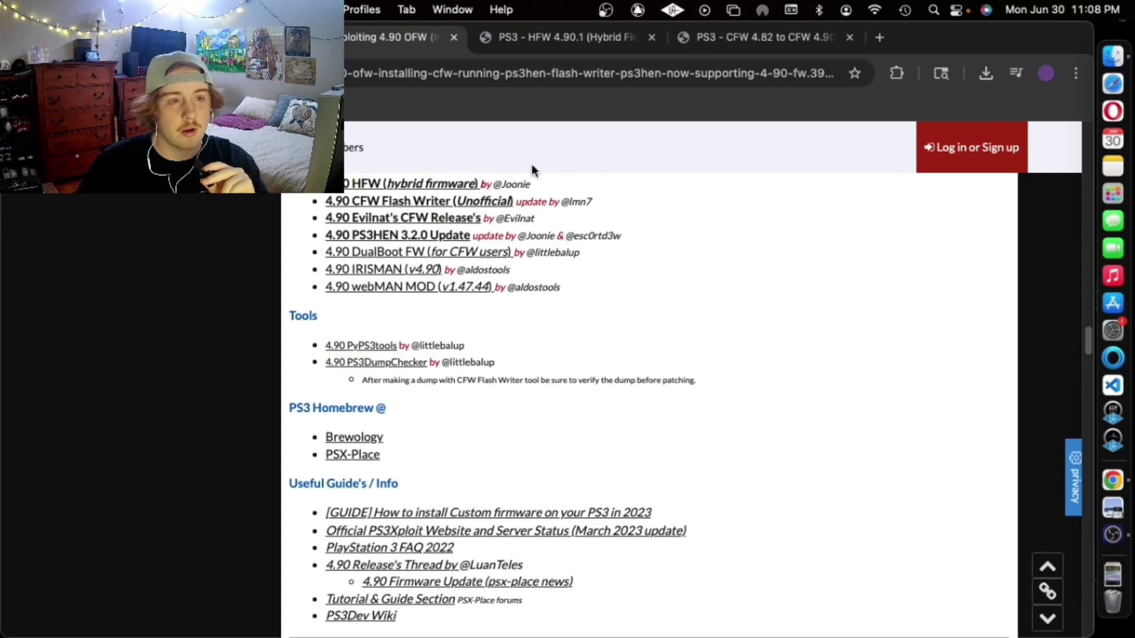
pyautogui.click(757, 37)
pyautogui.scroll(1, 571, 408)
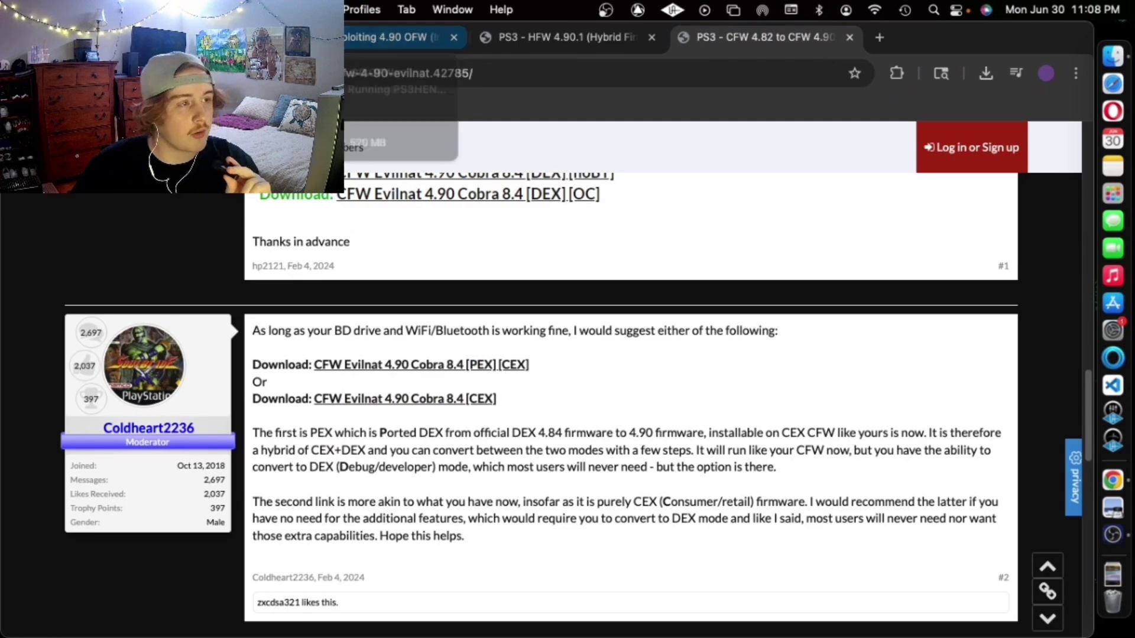
# Back on the YouTube Short, close the description and pause on the 4.90 release links.
pyautogui.press('super+1')
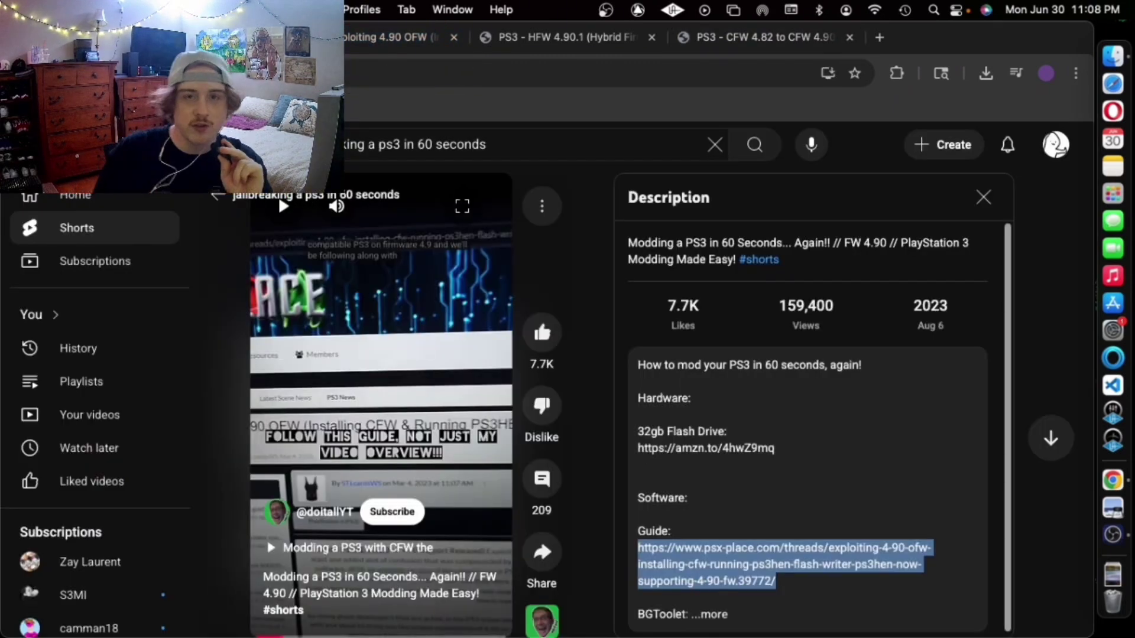
pyautogui.click(991, 203)
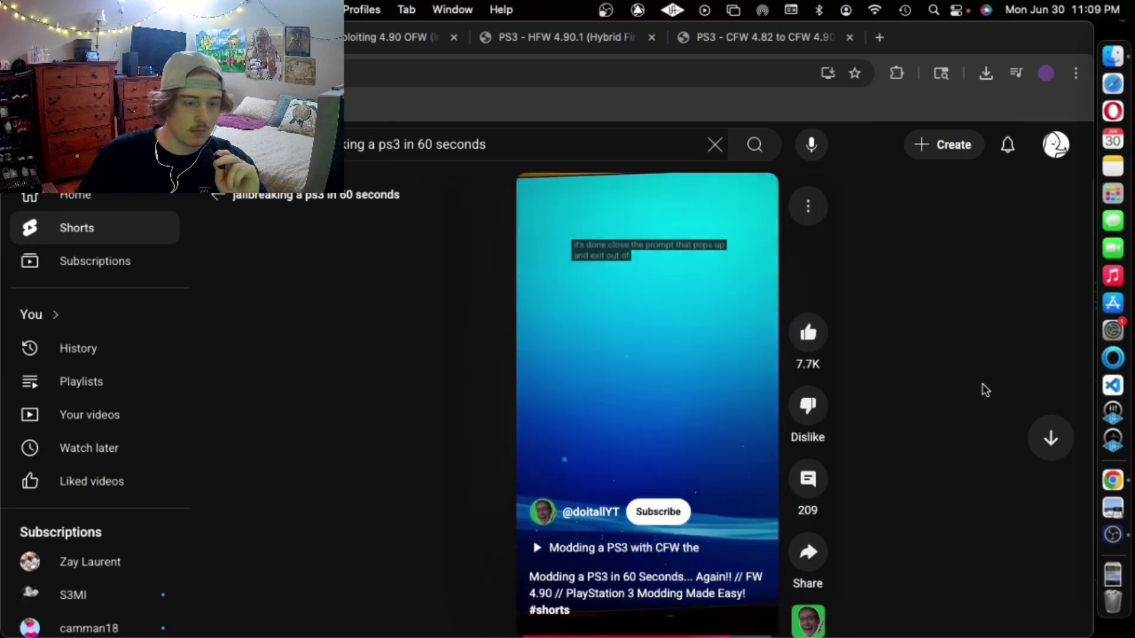
pyautogui.click(641, 340)
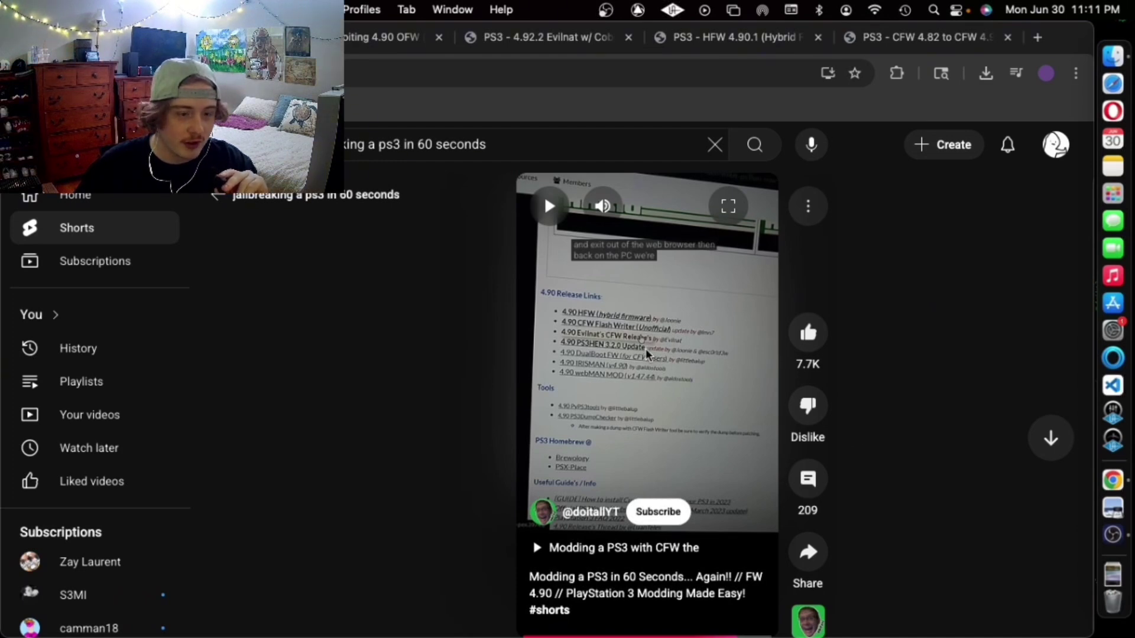
# Compare the 4.92.2 Evilnat and CFW 4.82 to 4.90 threads, closing the enlarged download-links image.
pyautogui.hotkey('ctrl', 'Tab')
pyautogui.scroll(-3, 504, 396)
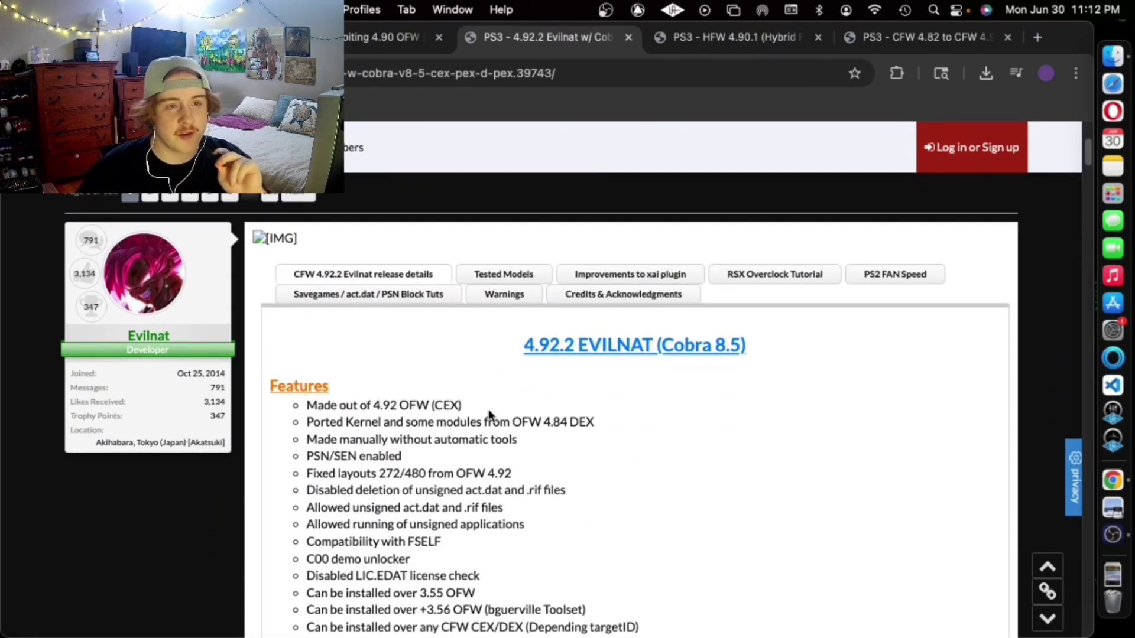
pyautogui.hotkey('ctrl', 'Tab')
pyautogui.hotkey('ctrl', 'Tab')
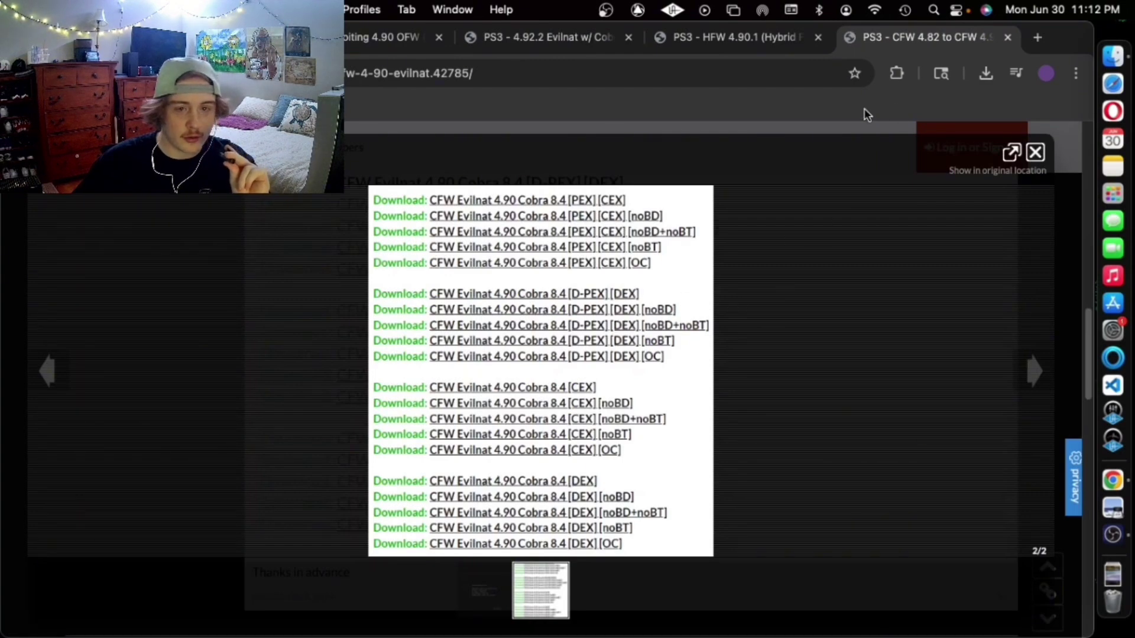
pyautogui.click(496, 367)
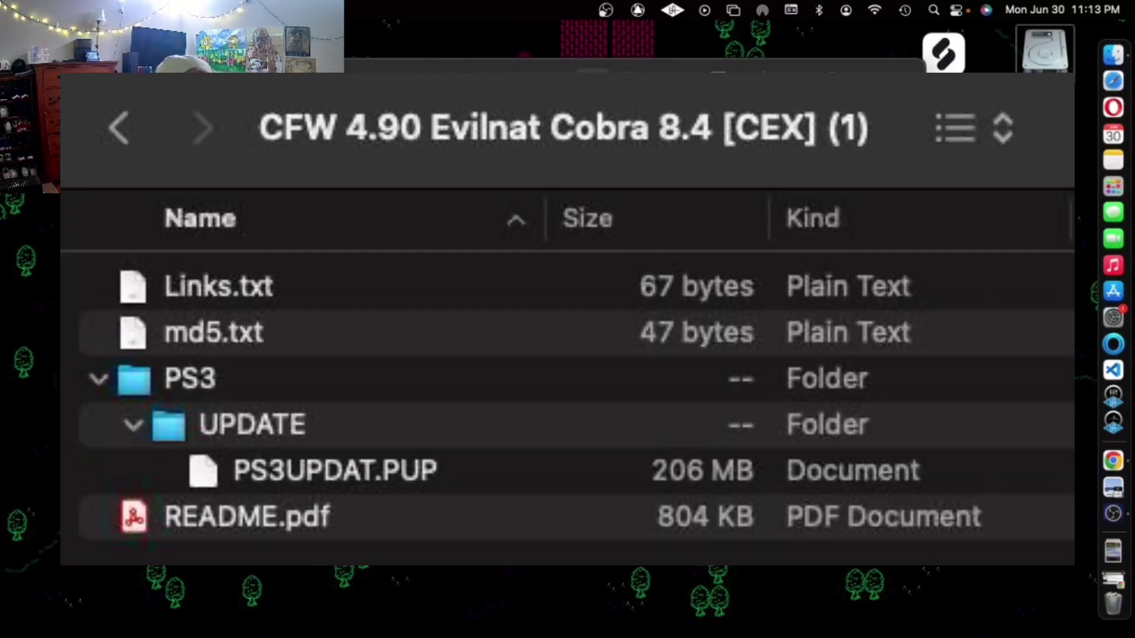
# Quick Look md5.txt to check the PS3UPDAT.PUP checksum, then close the preview.
pyautogui.press('space')
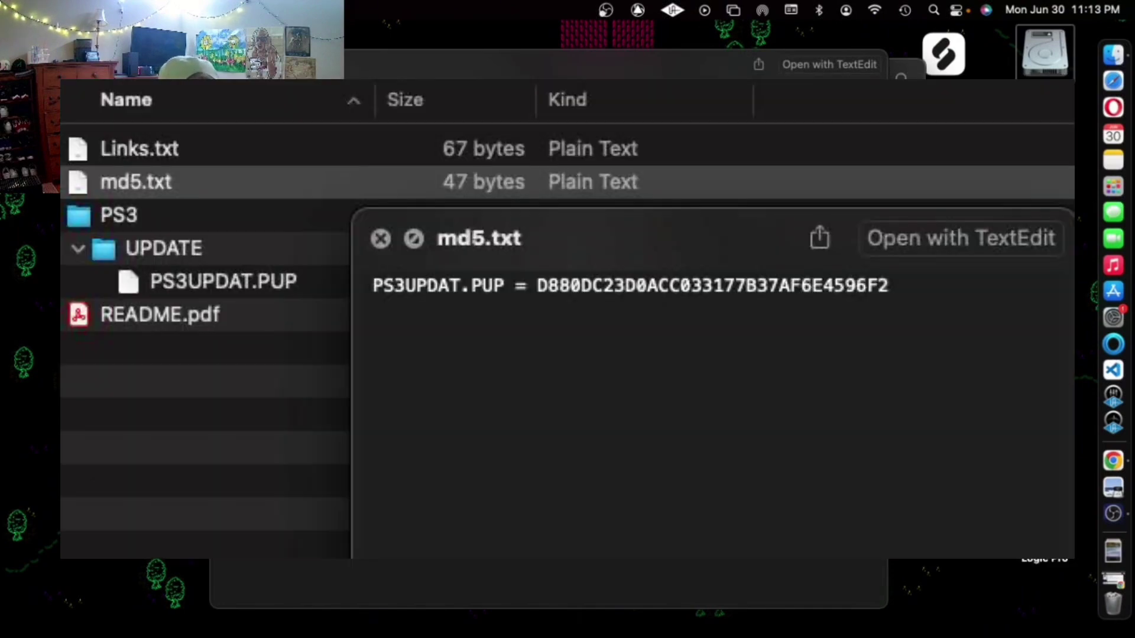
pyautogui.press('space')
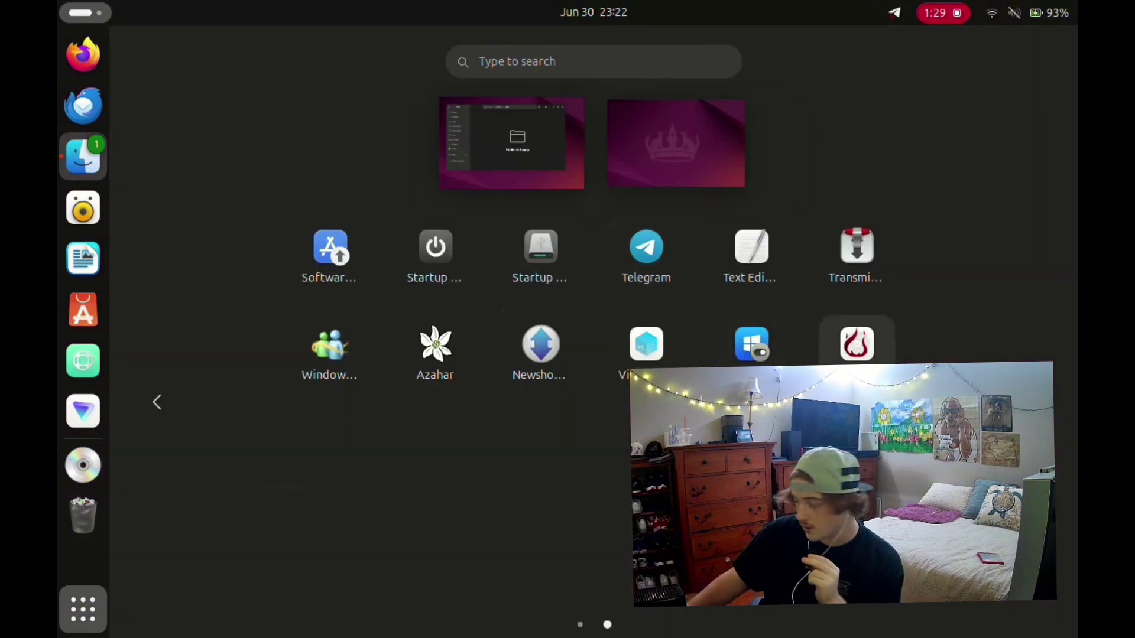
# In K3b, start Copy Medium for the Gta3 disc and show the image save location.
pyautogui.click(857, 344)
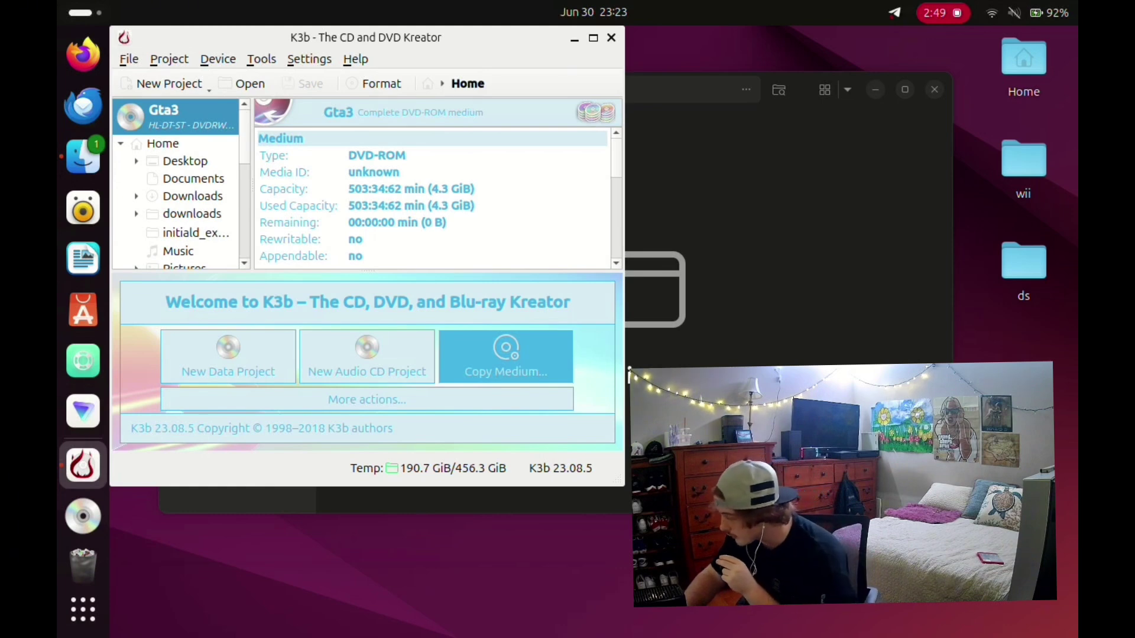
pyautogui.click(535, 372)
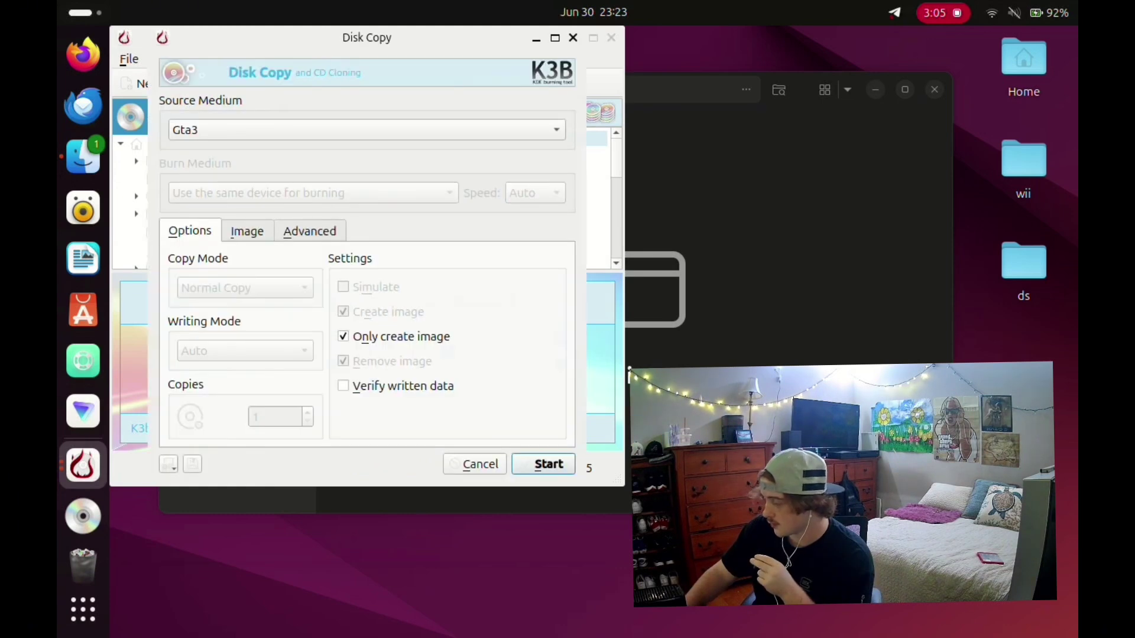
pyautogui.hotkey('alt', 'i')
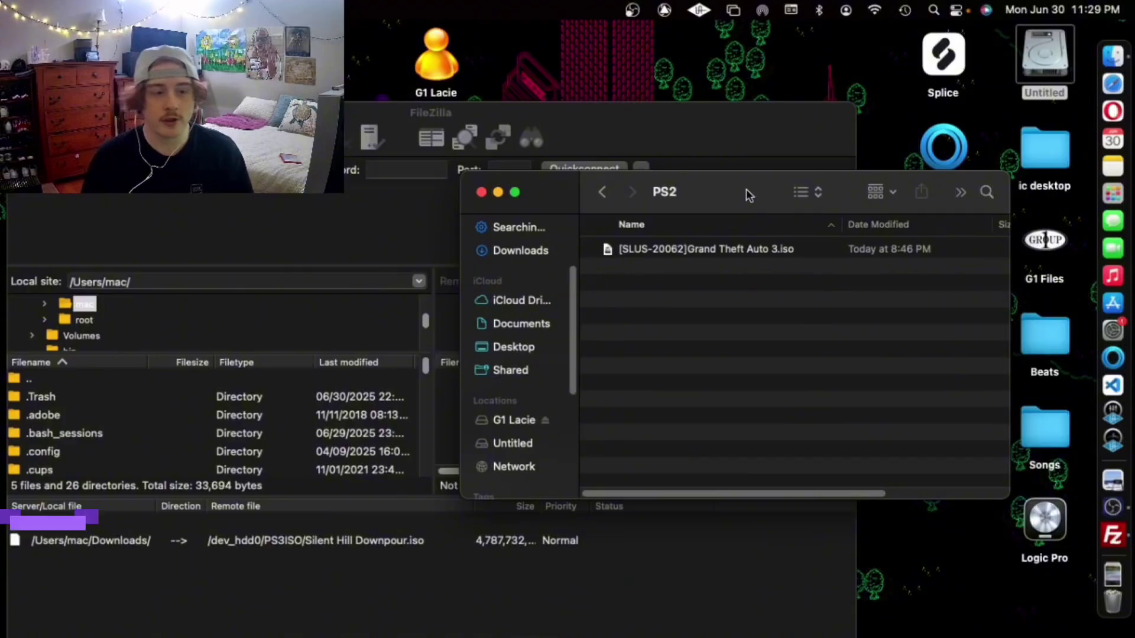
# Open /dev_hdd0/PS2ISO on the PS3 and drag the Grand Theft Auto 3 ISO into it.
pyautogui.moveTo(728, 193); pyautogui.dragTo(702, 185)
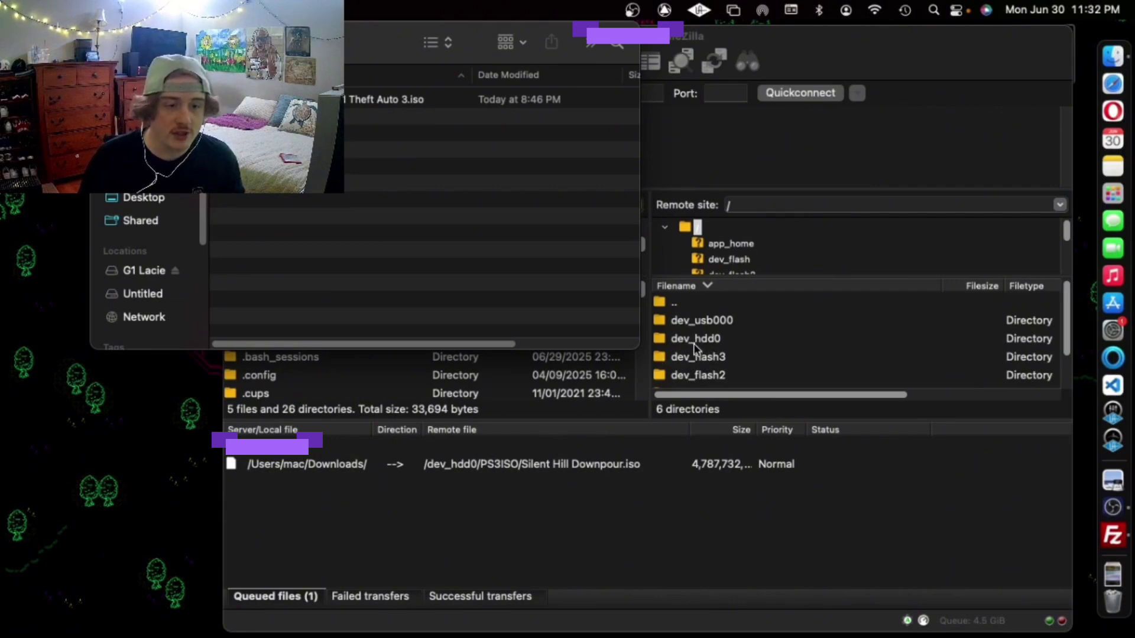
pyautogui.doubleClick(693, 339)
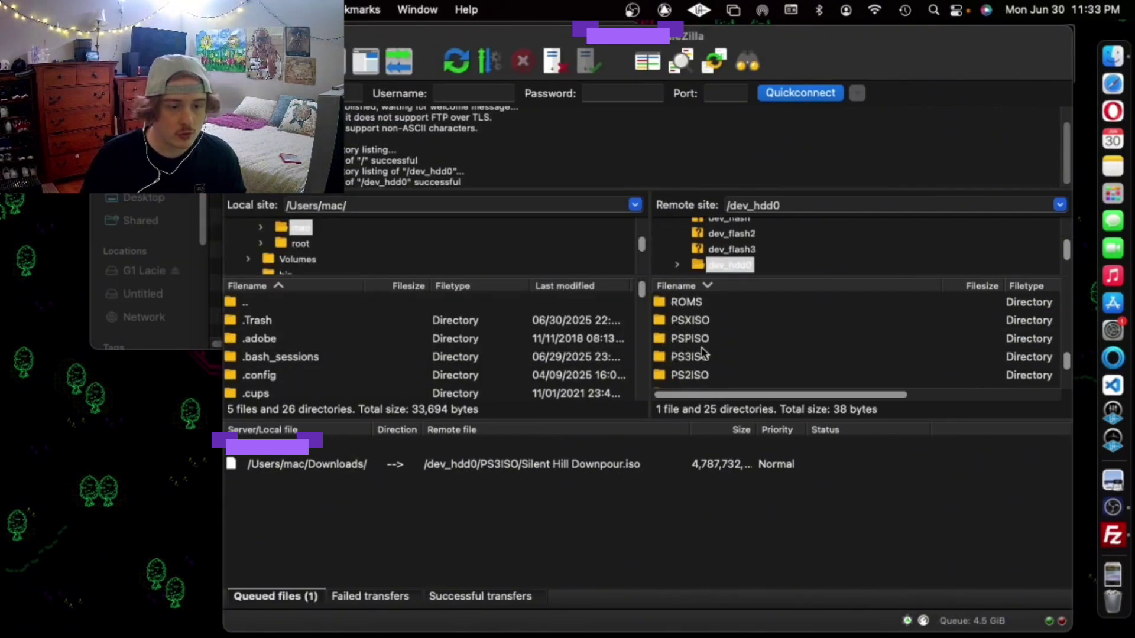
pyautogui.doubleClick(727, 374)
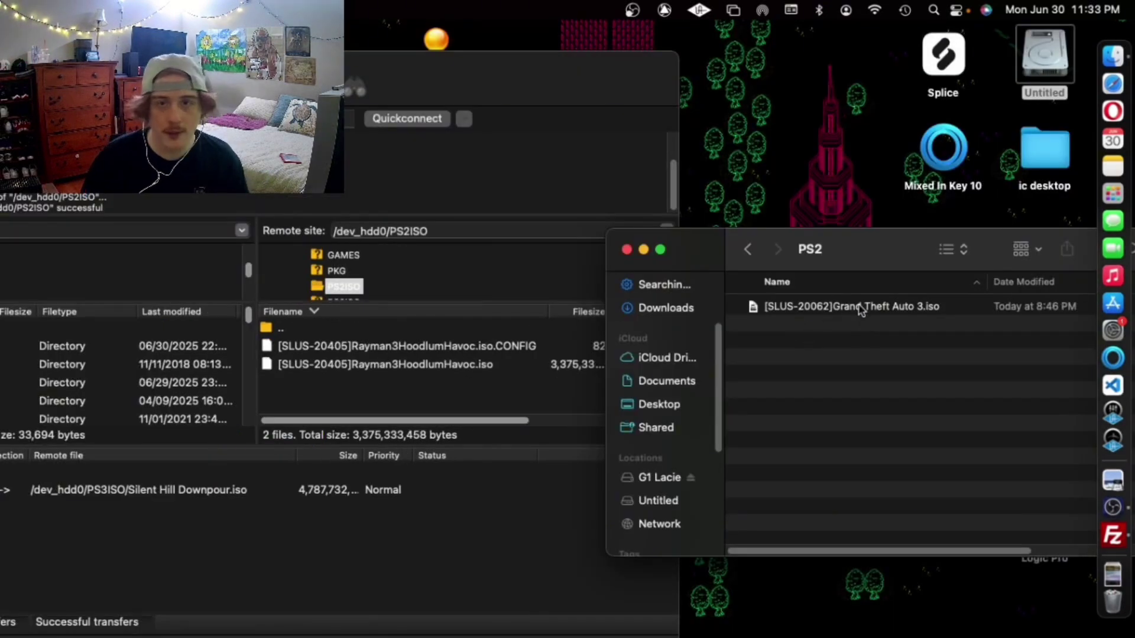
pyautogui.moveTo(855, 308); pyautogui.dragTo(432, 387)
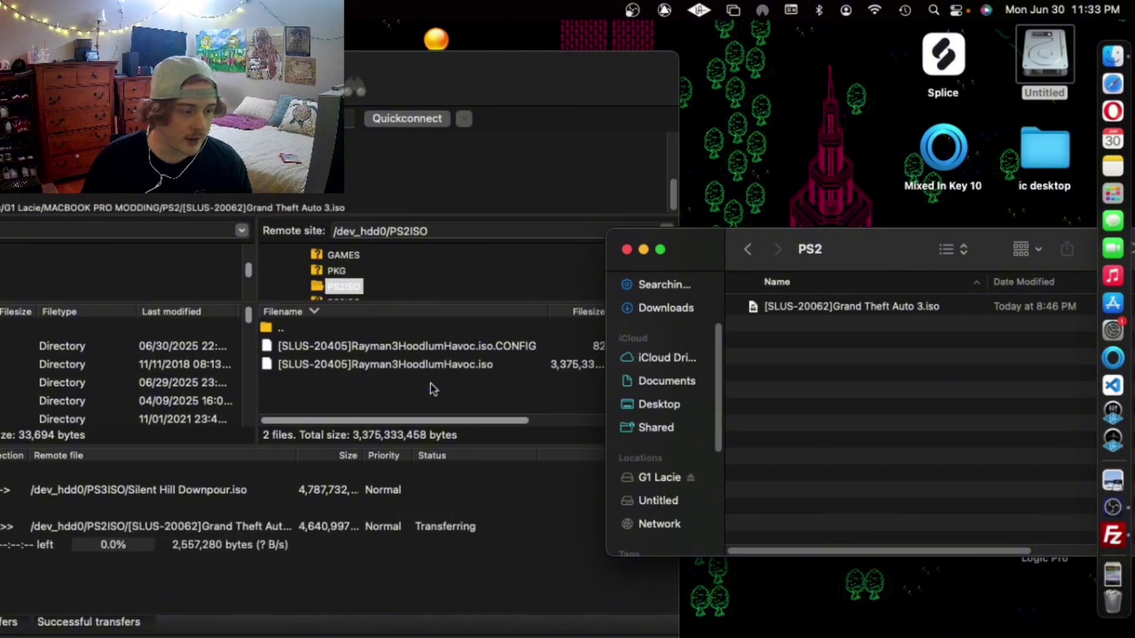
pyautogui.moveTo(474, 88); pyautogui.dragTo(704, 40)
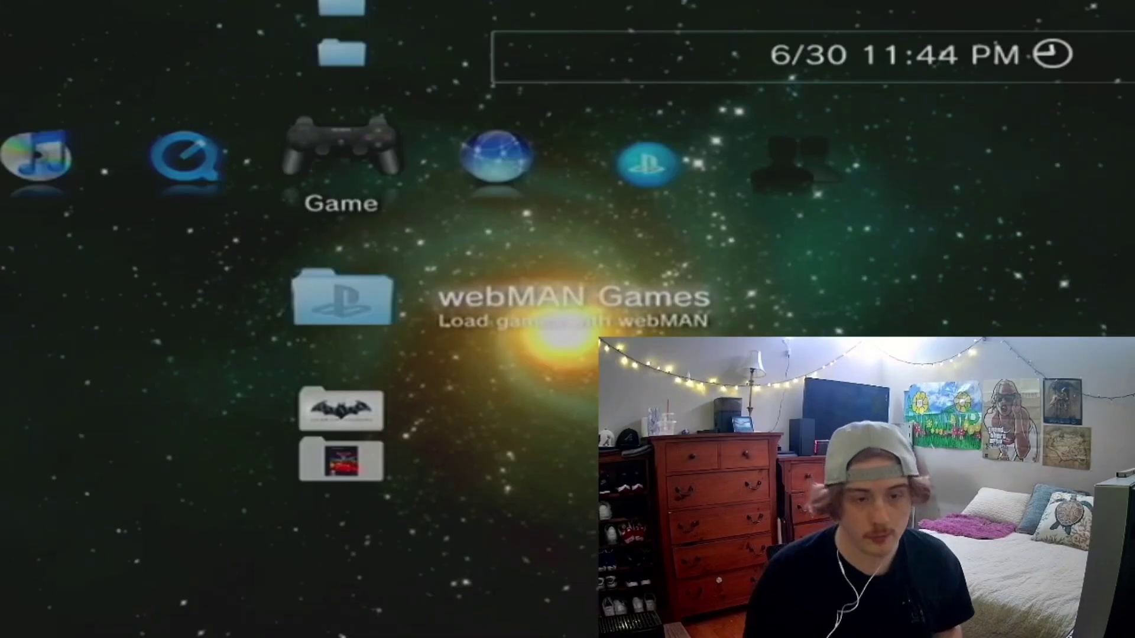
# Use webMAN Setup's Refresh webMAN Games & XMB to rescan the game list.
pyautogui.press('Return')
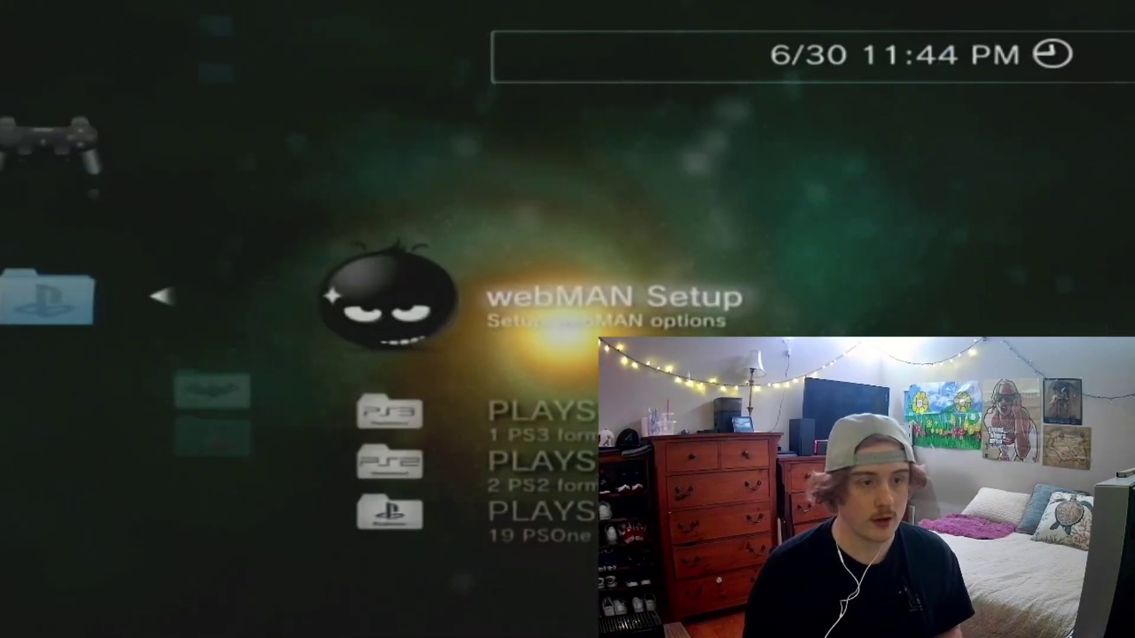
pyautogui.press('Return')
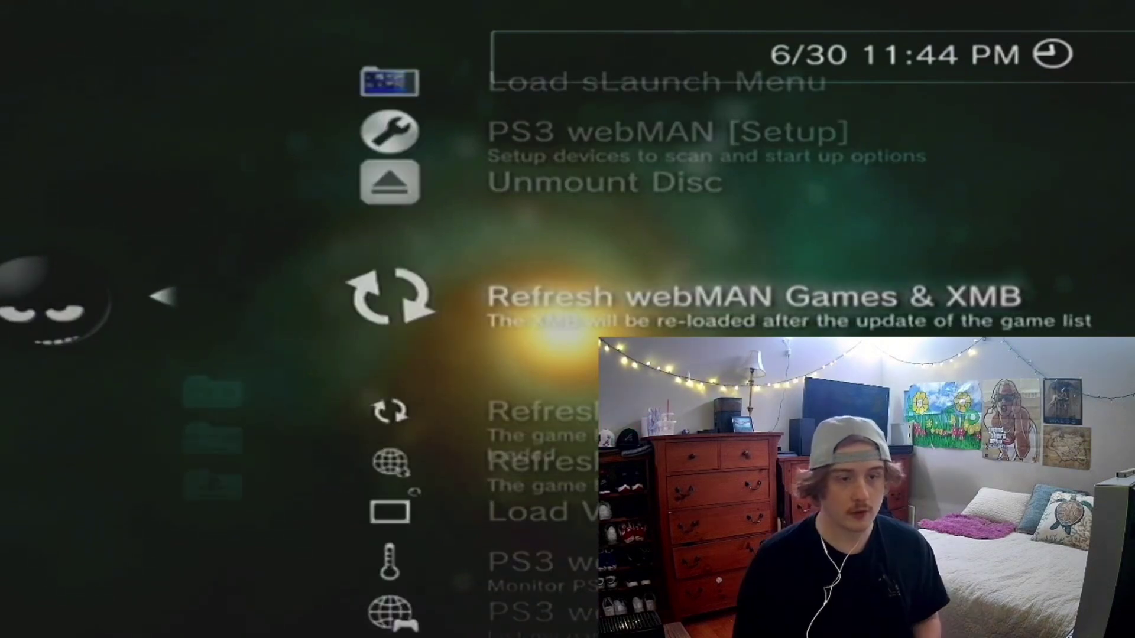
pyautogui.press('Return')
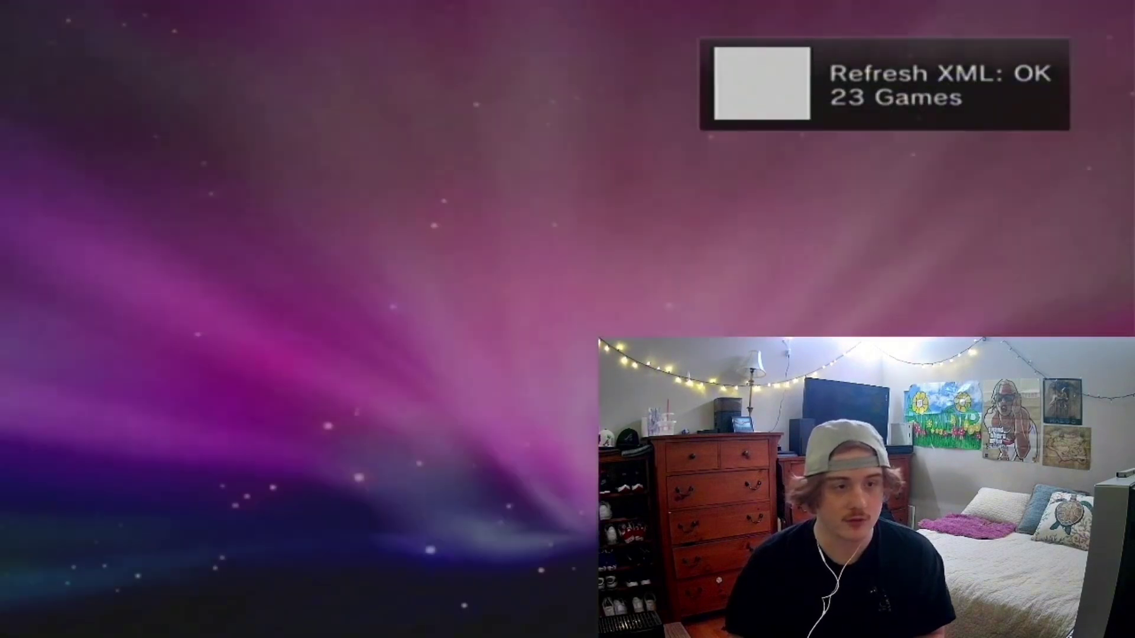
# Under PLAYSTATION®2, select Grand Theft Auto 3 to mount its ISO.
pyautogui.press('Left')
pyautogui.press('Left')
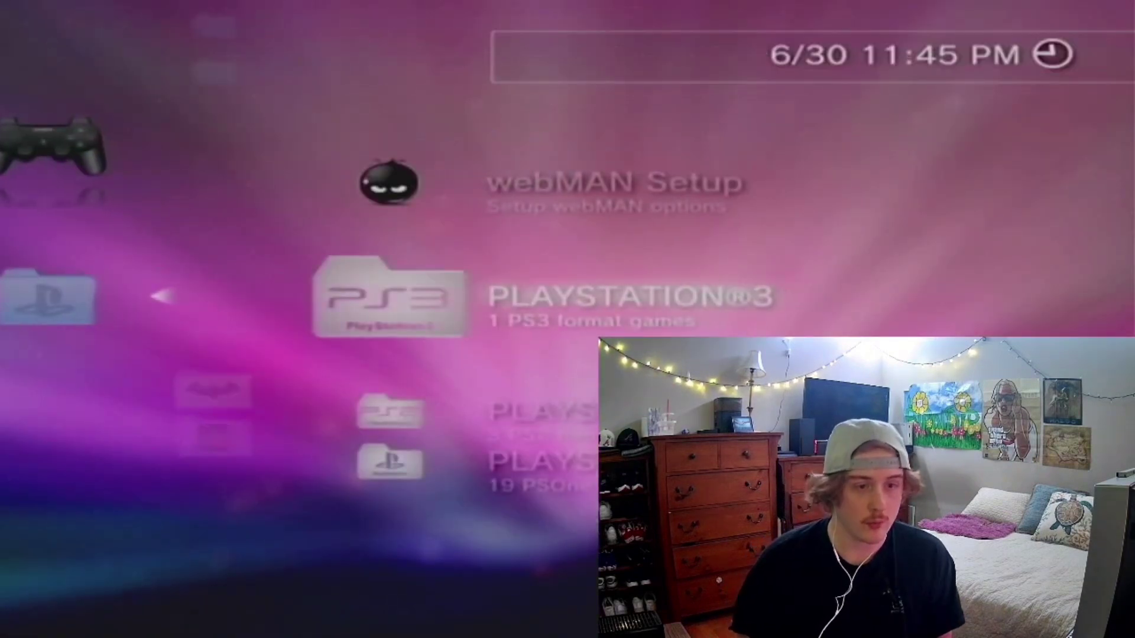
pyautogui.press('Down')
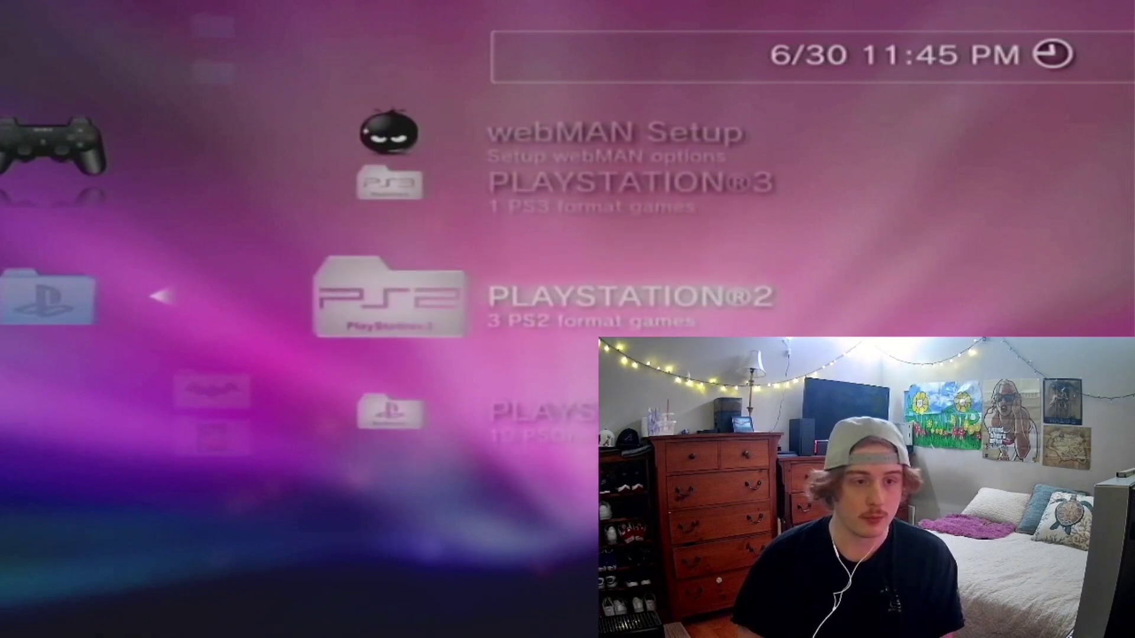
pyautogui.press('Return')
pyautogui.press('Down')
pyautogui.press('Down')
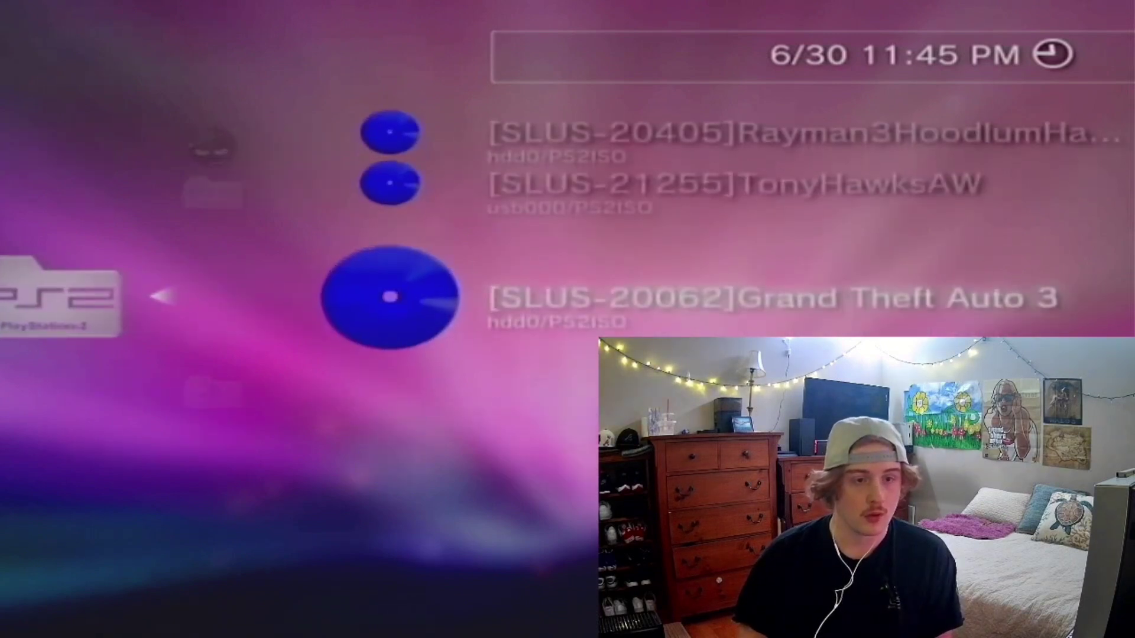
pyautogui.press('Return')
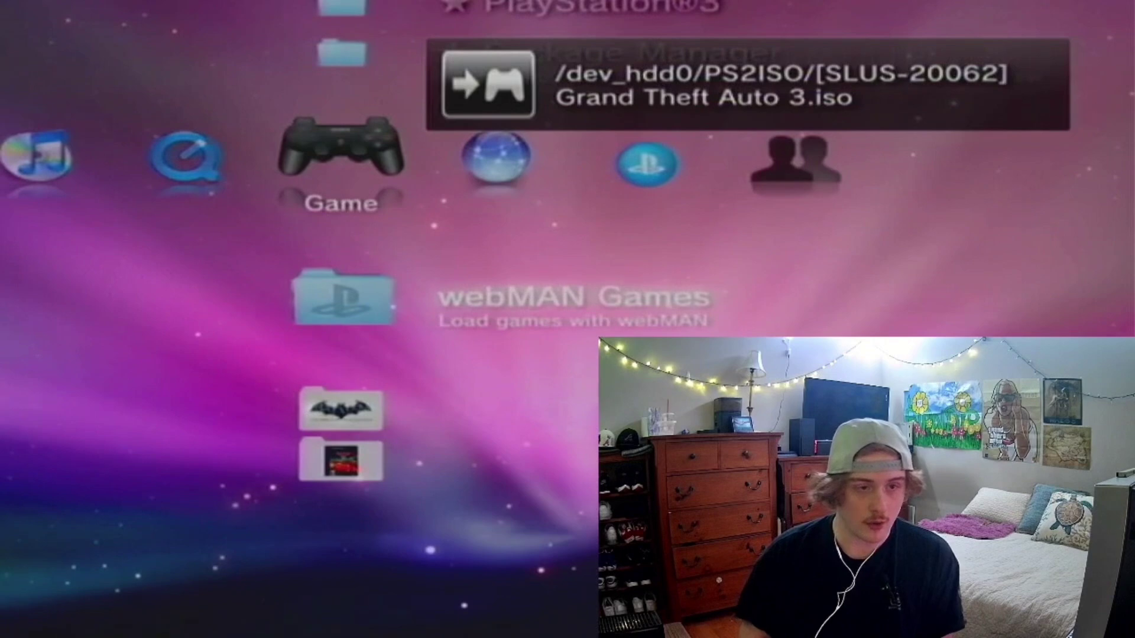